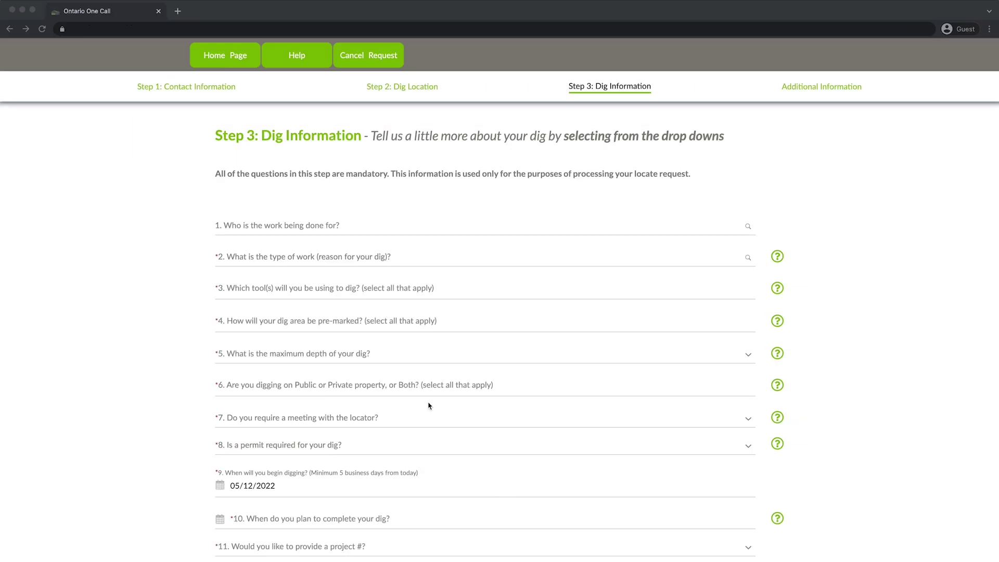
Step: Answer who the work is for with CITY OF LONDON (LN02), found by typing 'Londo'
left_click(266, 224)
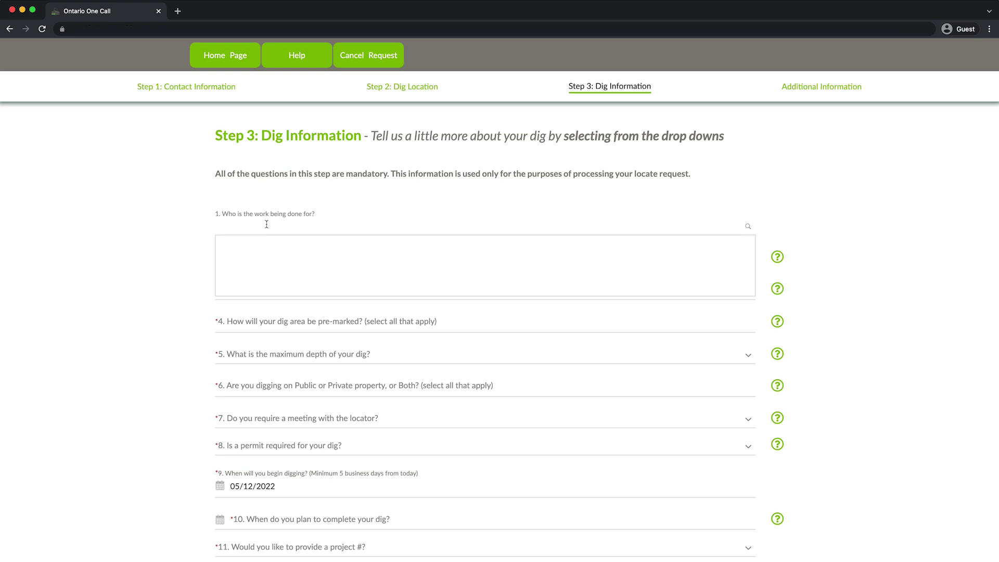
type("London")
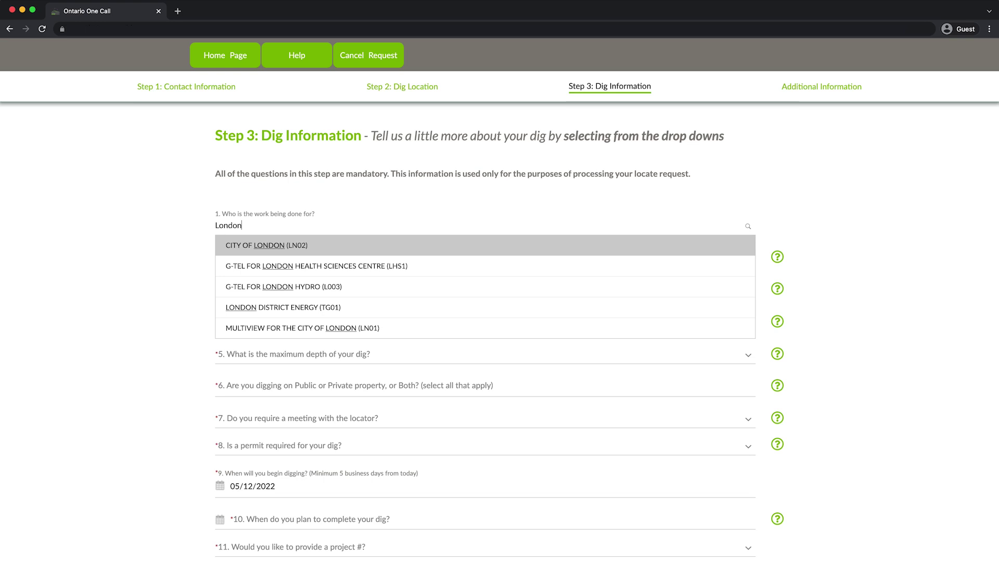
left_click(286, 248)
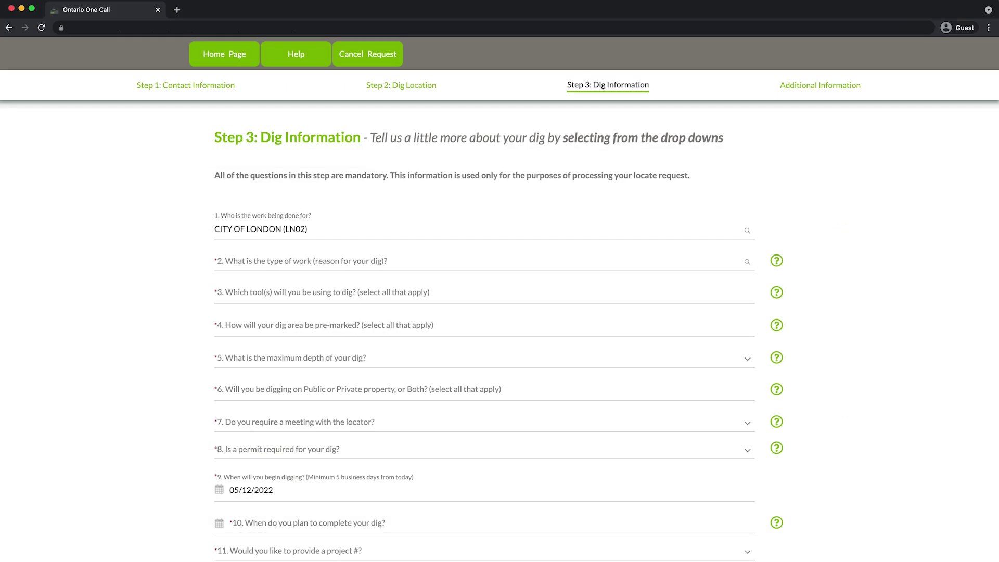
Step: Set the type of work to BUS STOP INSTALLATION
key("Tab")
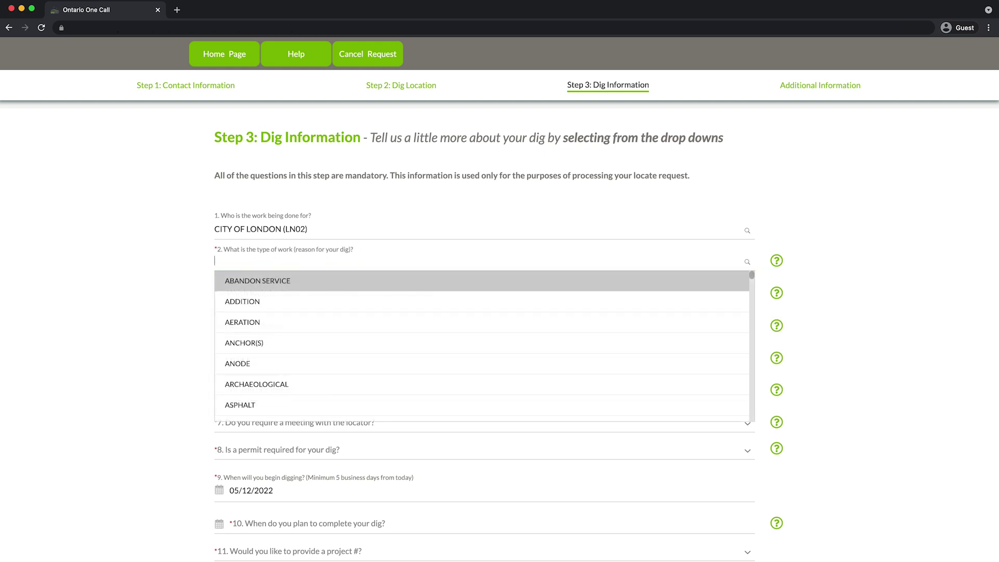
type("bus")
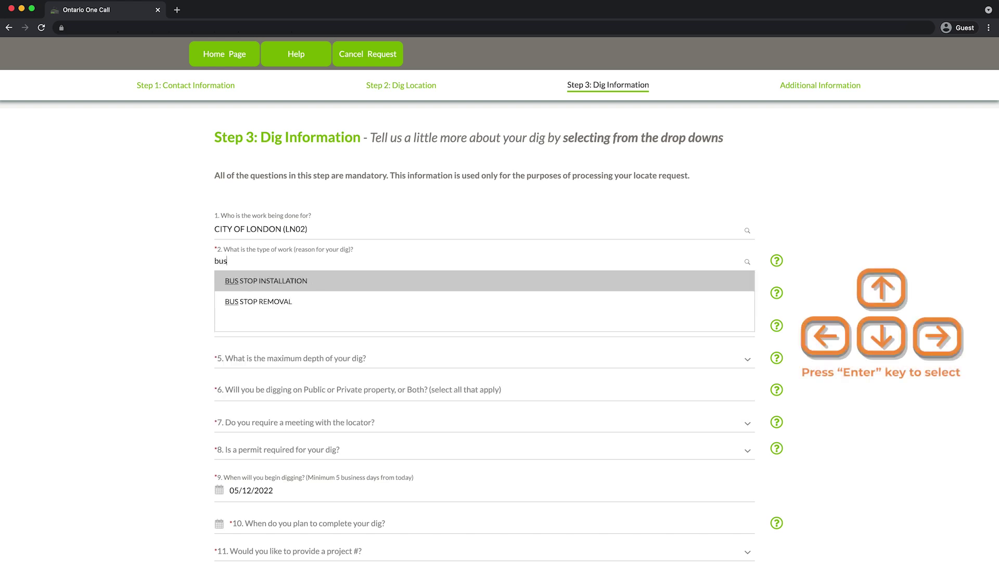
left_click(235, 281)
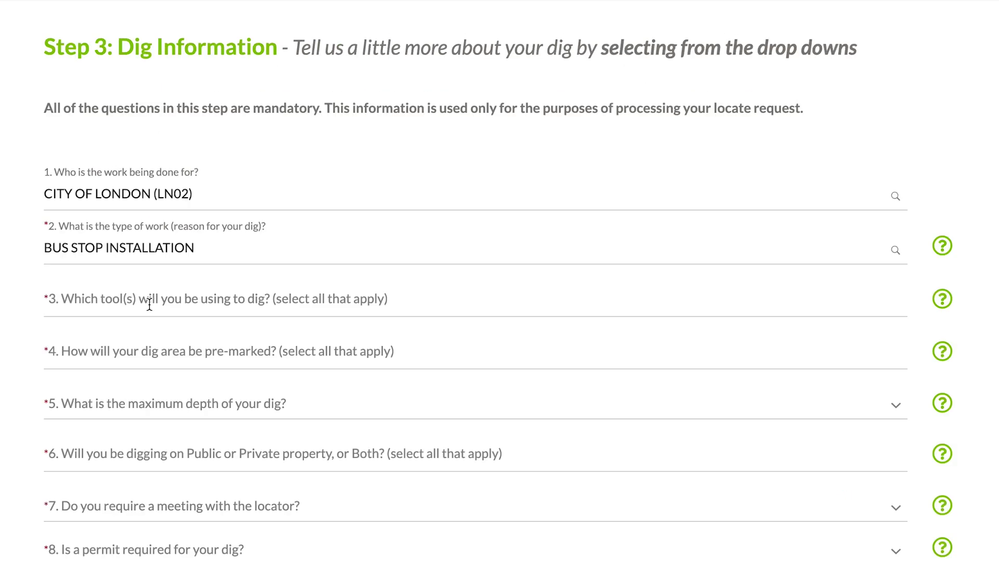
Step: Choose HAND DIG as a digging tool and accept the hand-dig waiver
left_click(211, 304)
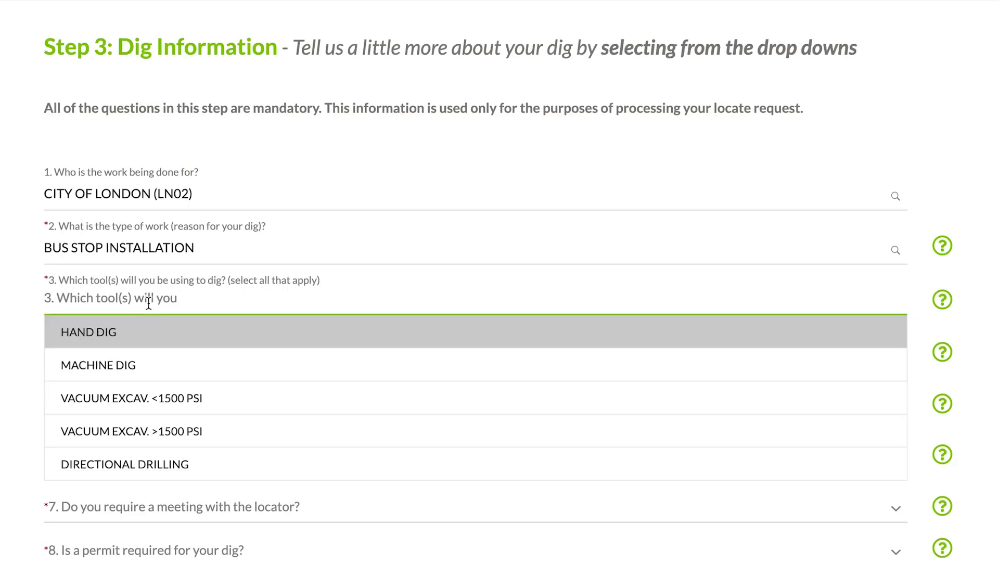
left_click(114, 333)
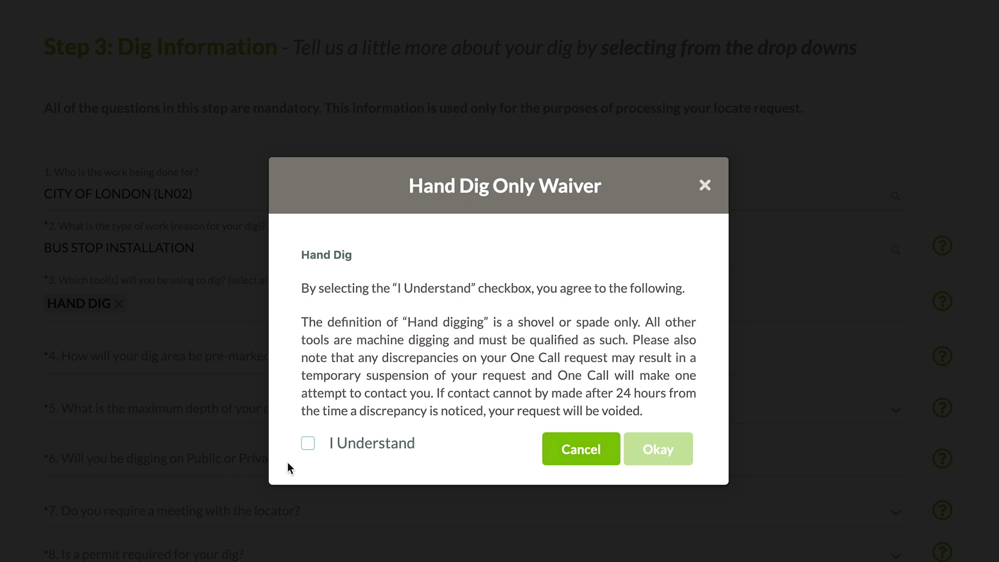
left_click(308, 443)
left_click(630, 457)
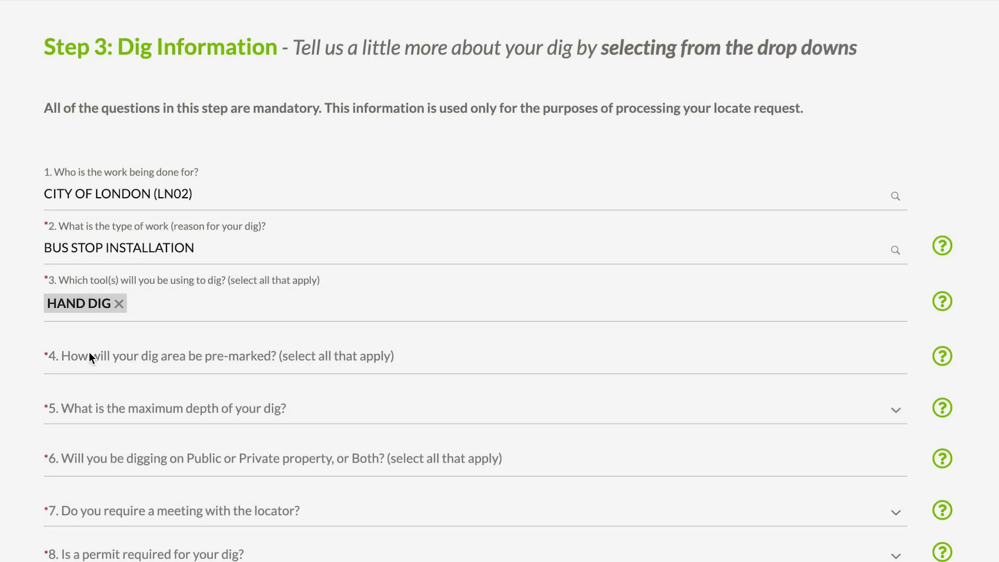
Step: Add MACHINE DIG as the second digging tool and choose White Paint for pre-marking
left_click(137, 305)
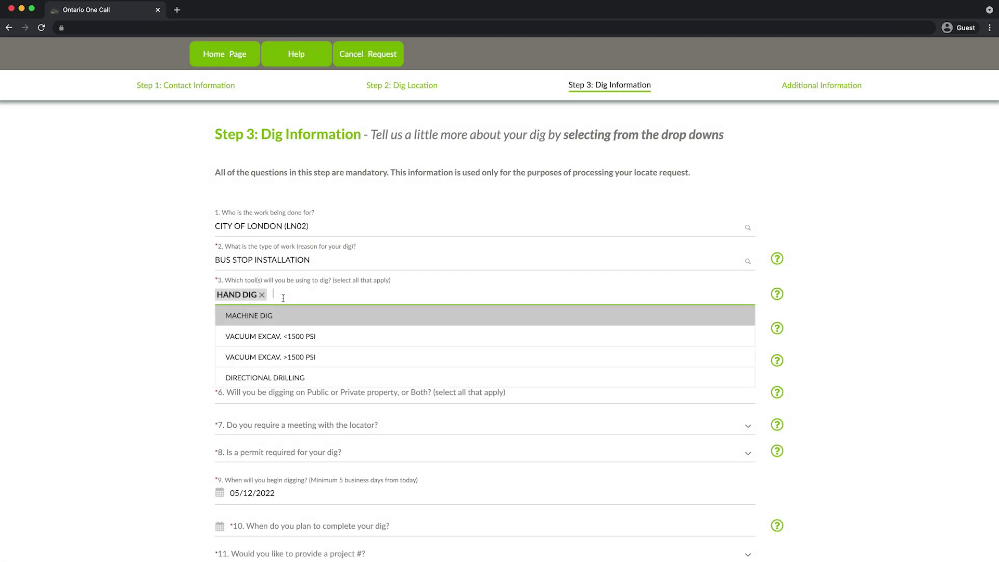
left_click(284, 337)
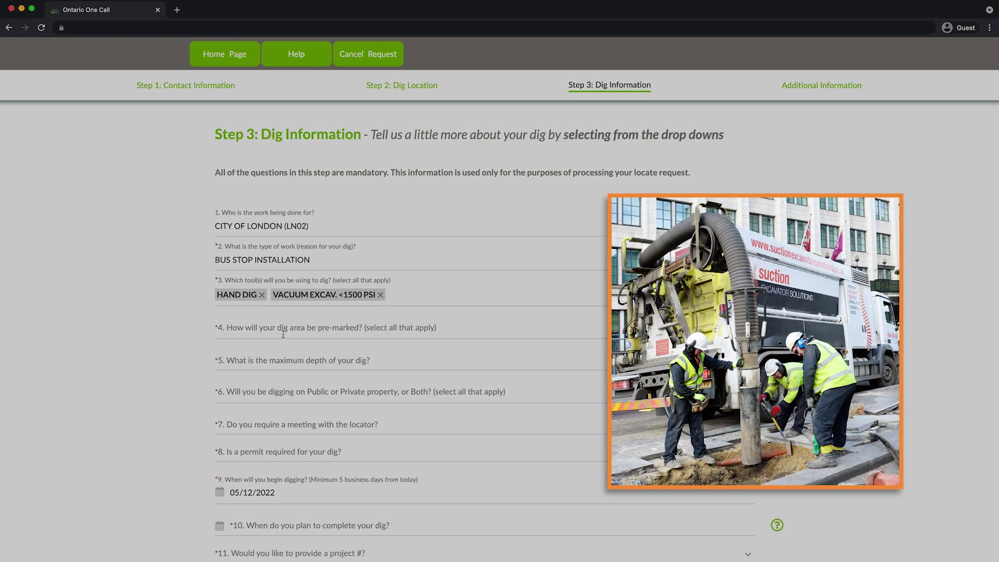
left_click(380, 295)
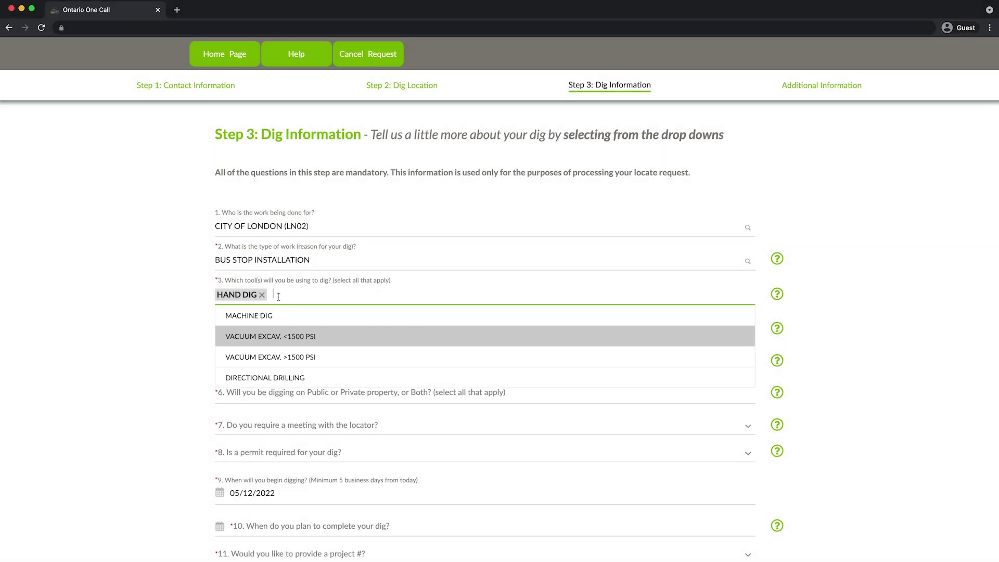
left_click(268, 373)
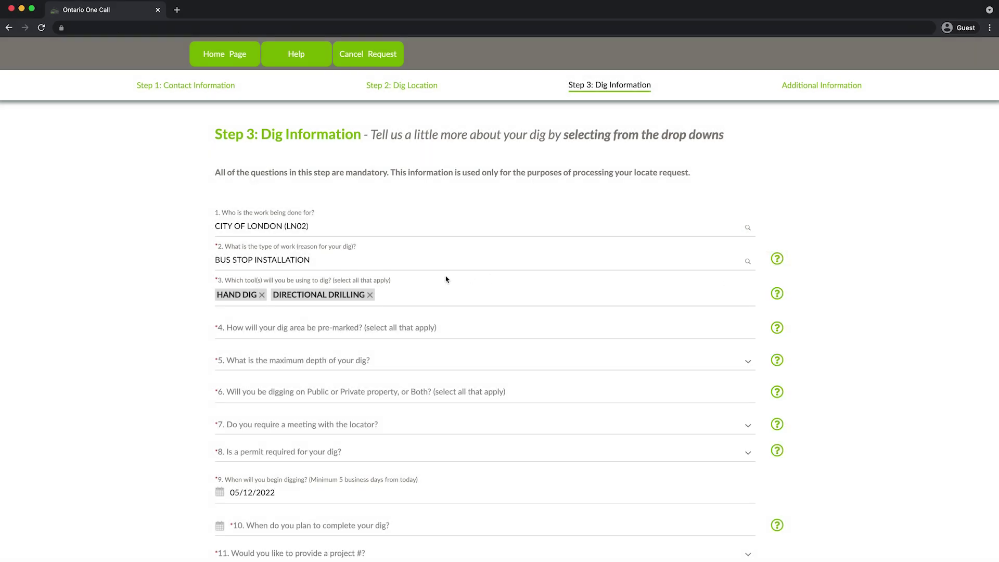
left_click(369, 295)
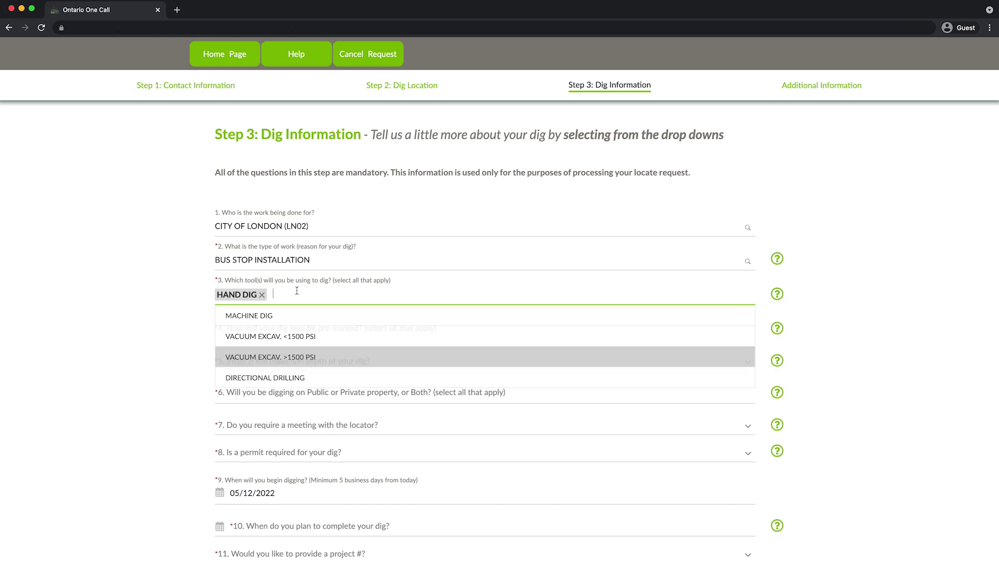
left_click(287, 315)
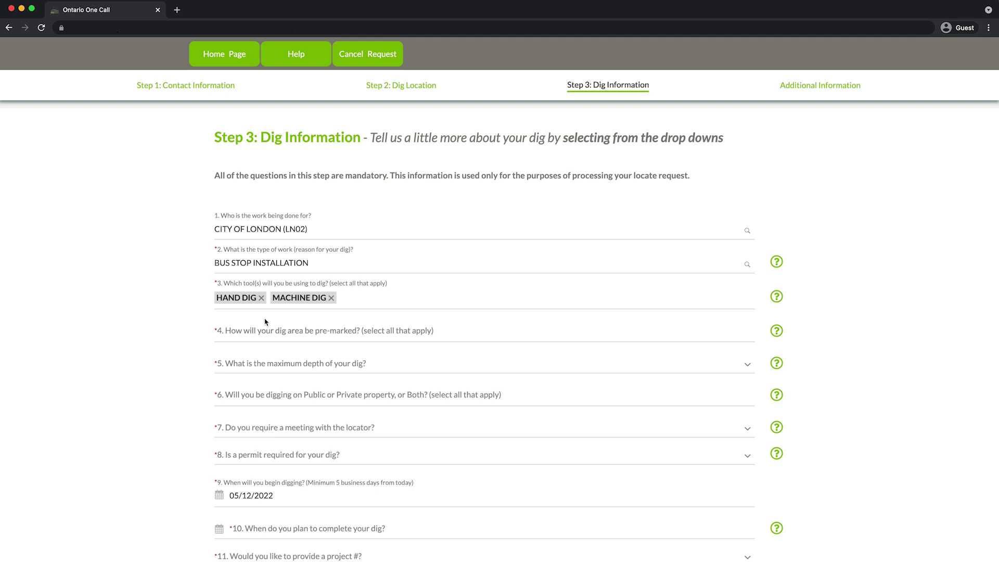
left_click(265, 322)
left_click(232, 351)
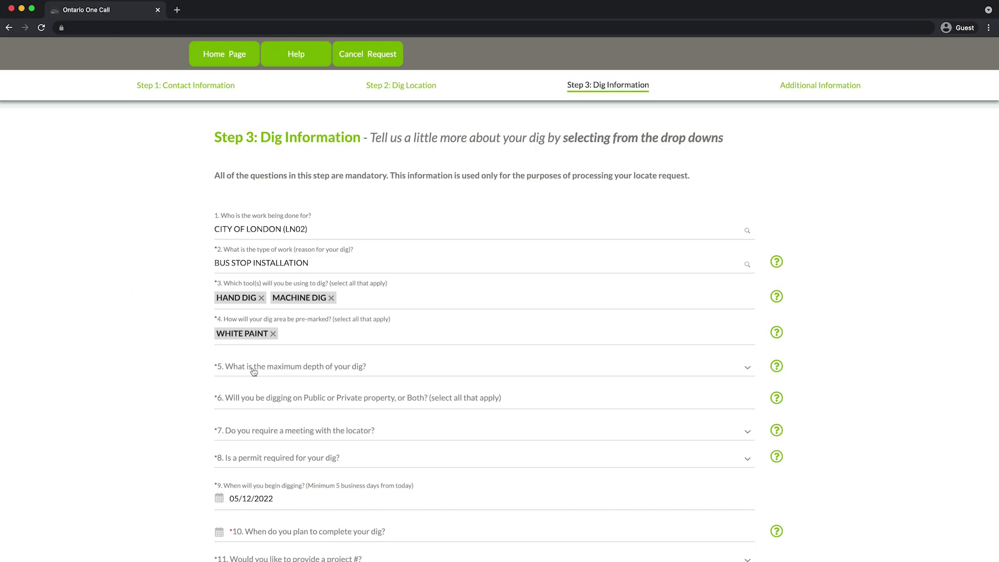
Step: Set the maximum dig depth to UP TO 3 FEET
left_click(290, 367)
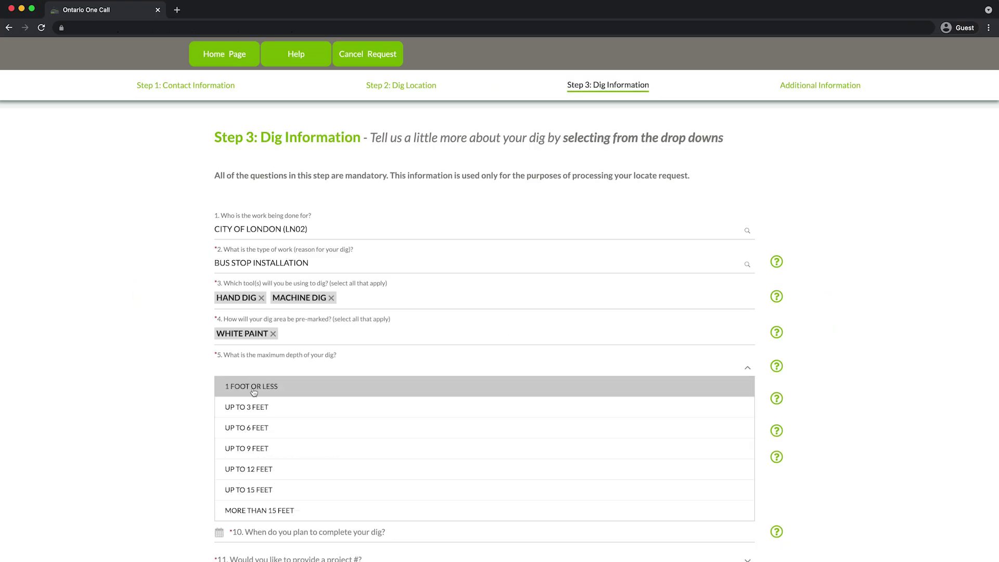
left_click(253, 408)
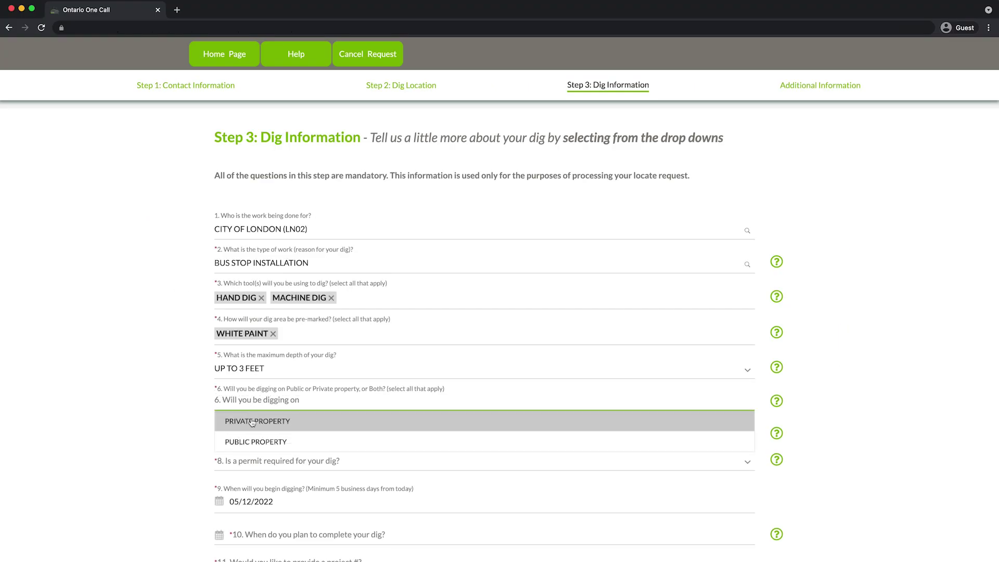
Step: Mark the dig as on PUBLIC PROPERTY and answer NO to meeting the locator
left_click(250, 442)
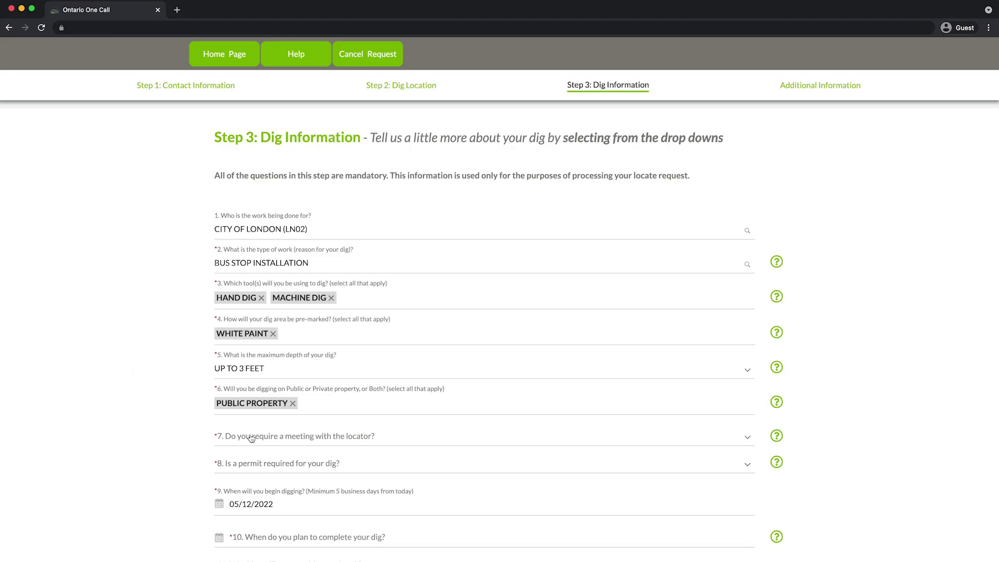
left_click(251, 438)
left_click(246, 418)
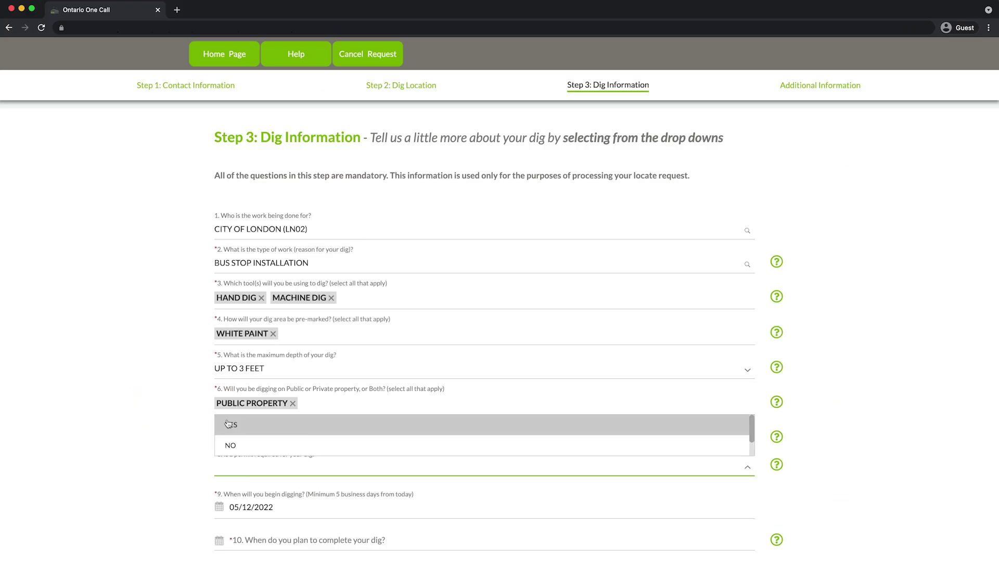
Step: Answer YES to the permit question and start entering the permit number
left_click(235, 425)
left_click(257, 503)
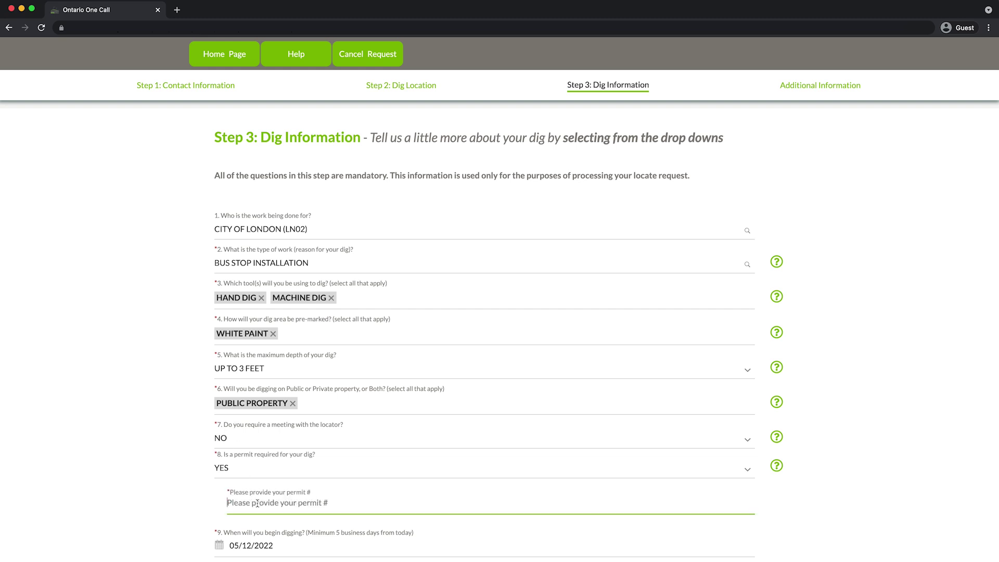
type("LN")
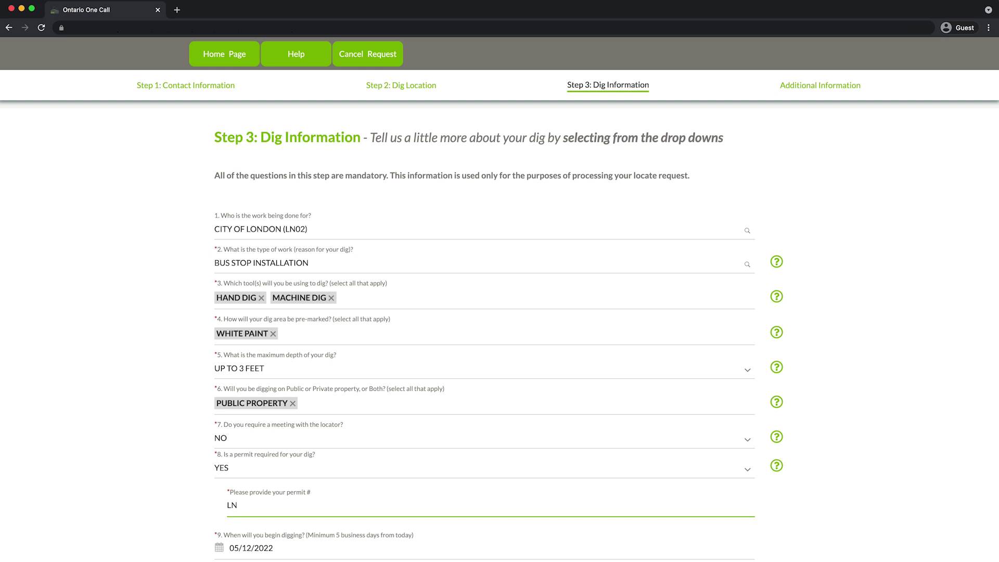
type("2021080235")
Step: Keep 05/12/2022 as the start date and set the completion date to 05/24/2022
scroll(572, 525, "down", 3)
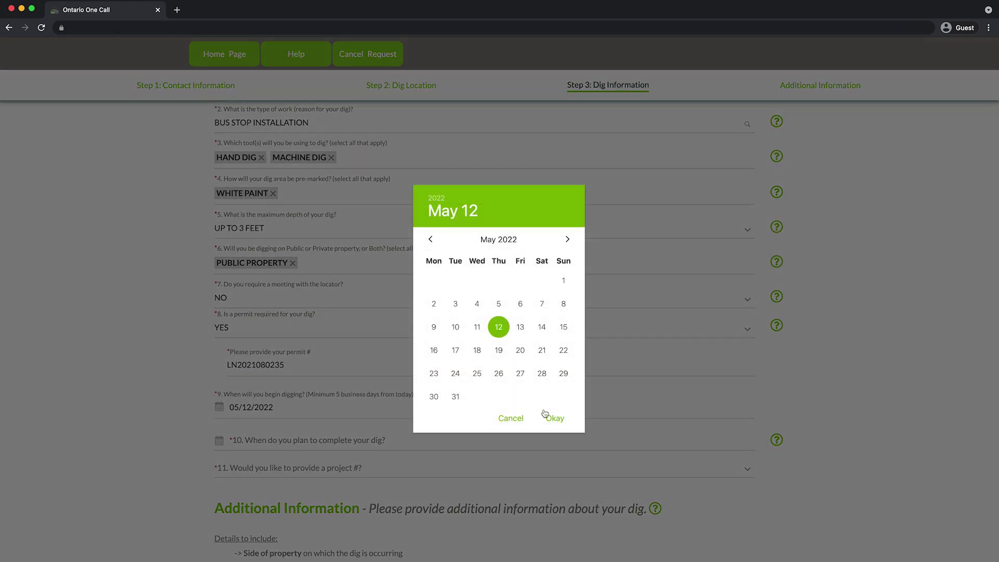
left_click(555, 419)
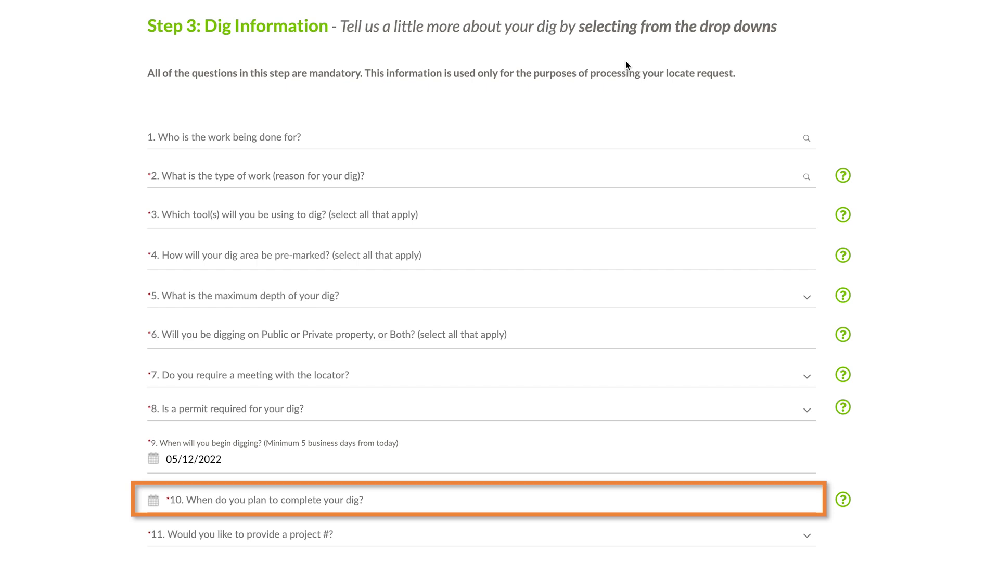
left_click(219, 447)
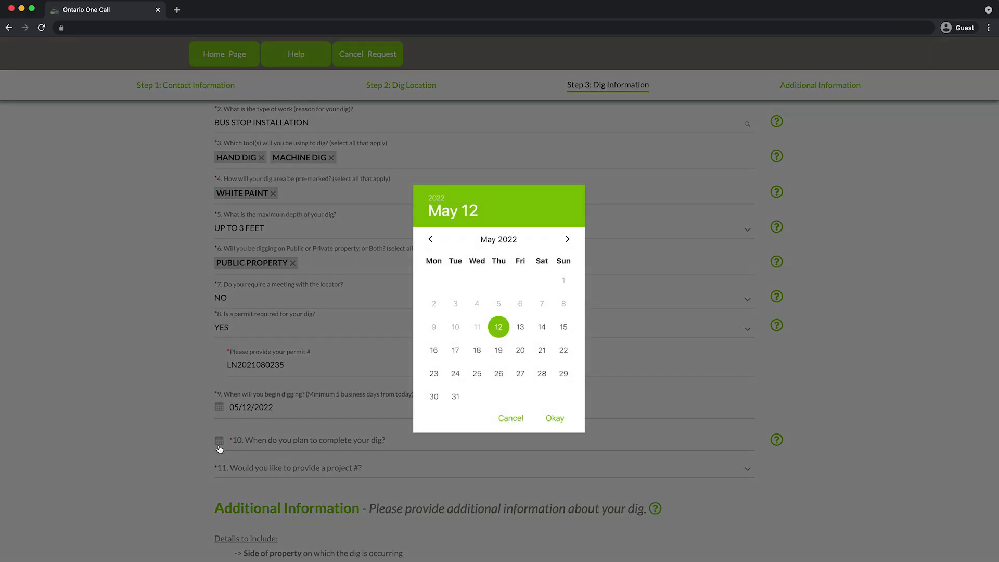
left_click(455, 374)
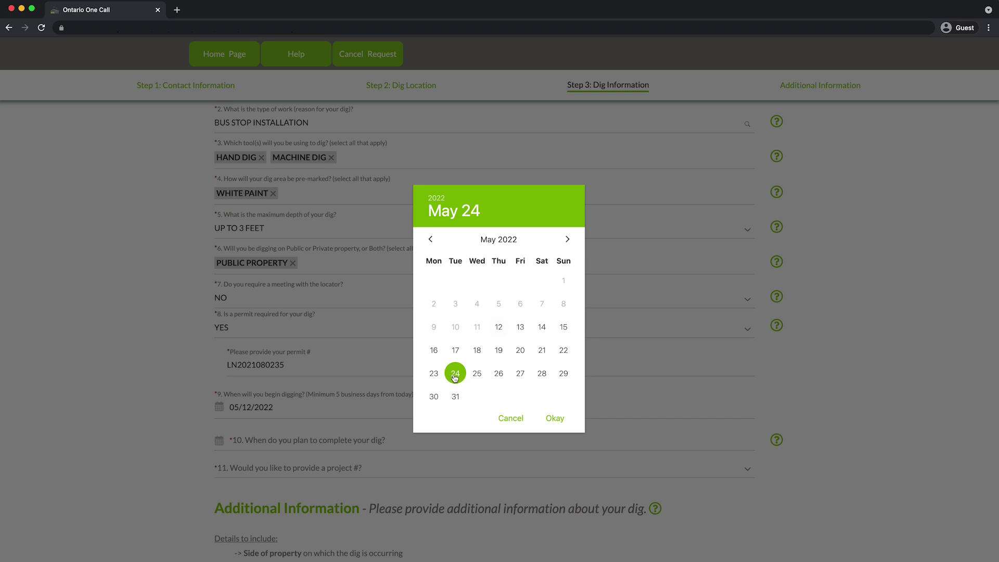
left_click(555, 419)
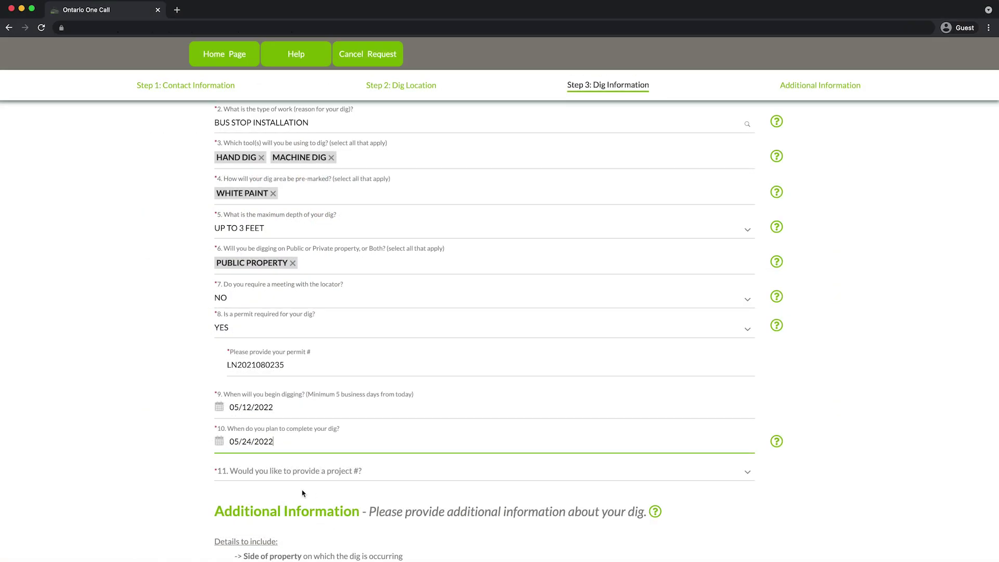
Step: Answer YES to providing a project number, then move to the Additional Information box
left_click(274, 471)
left_click(261, 430)
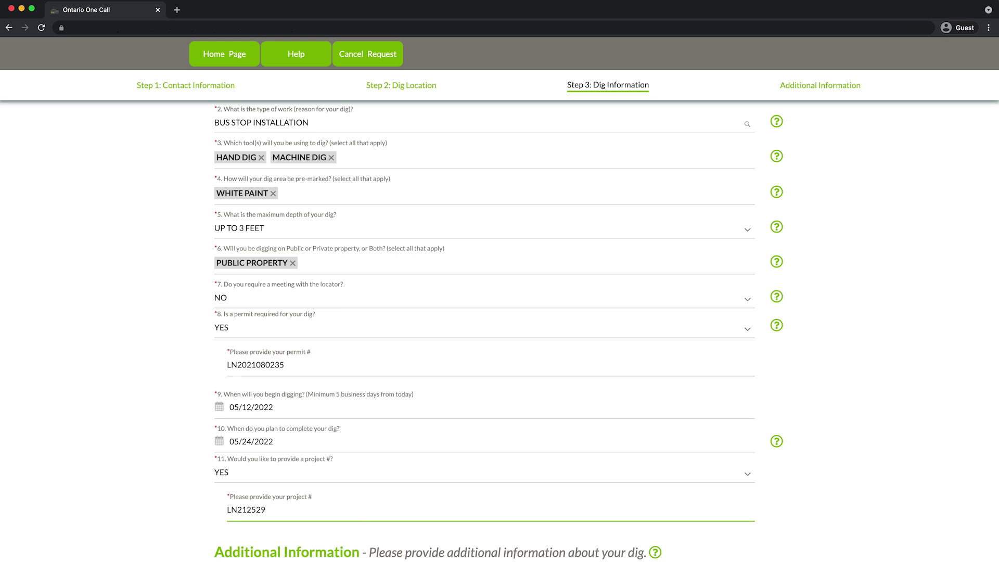
scroll(267, 396, "down", 5)
left_click(267, 397)
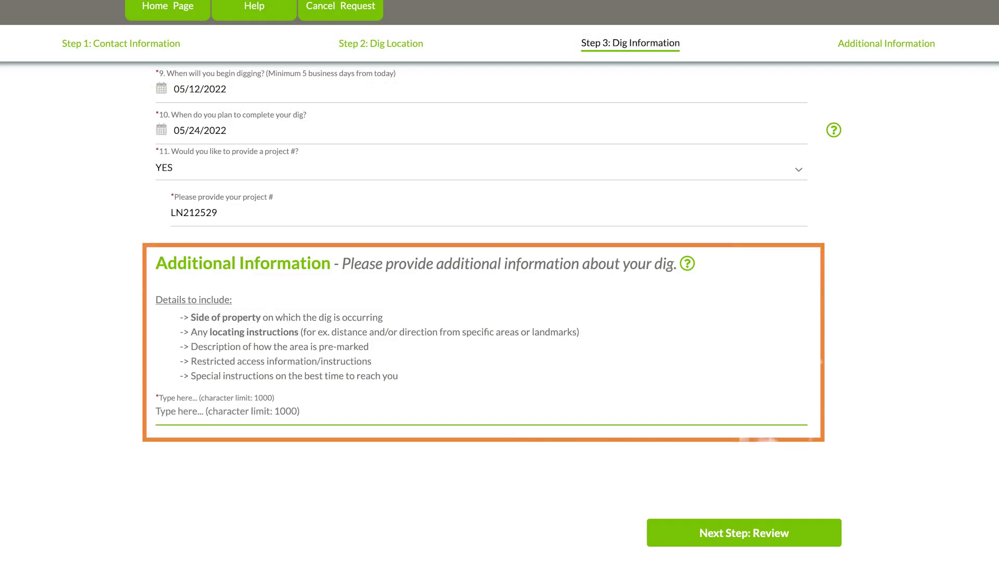
Step: Type 'Please mark from the stop sign at the southwest corner of gammage st and cheapside st' as additional information
type("Please mark from the stop")
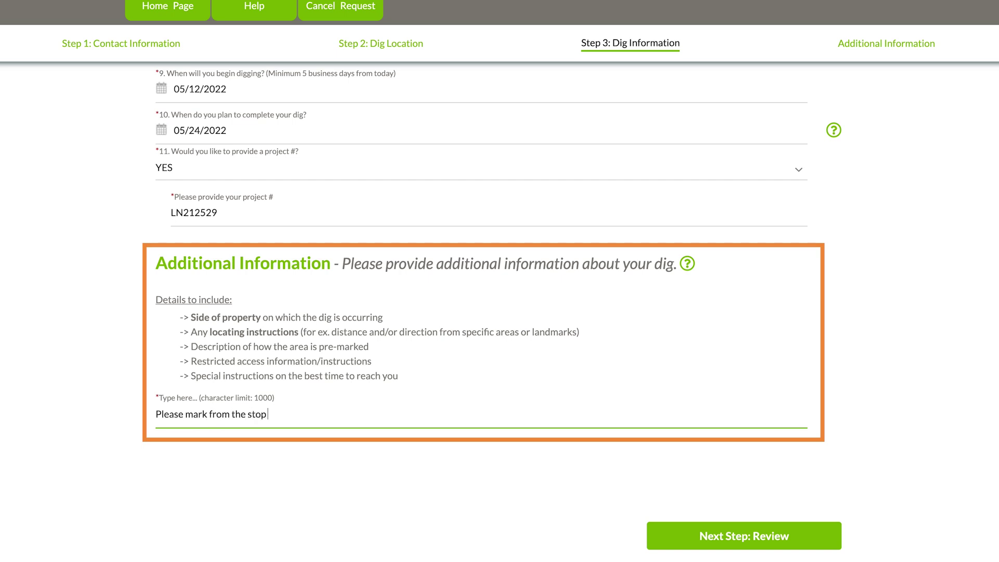
type(" sign at the southwest c")
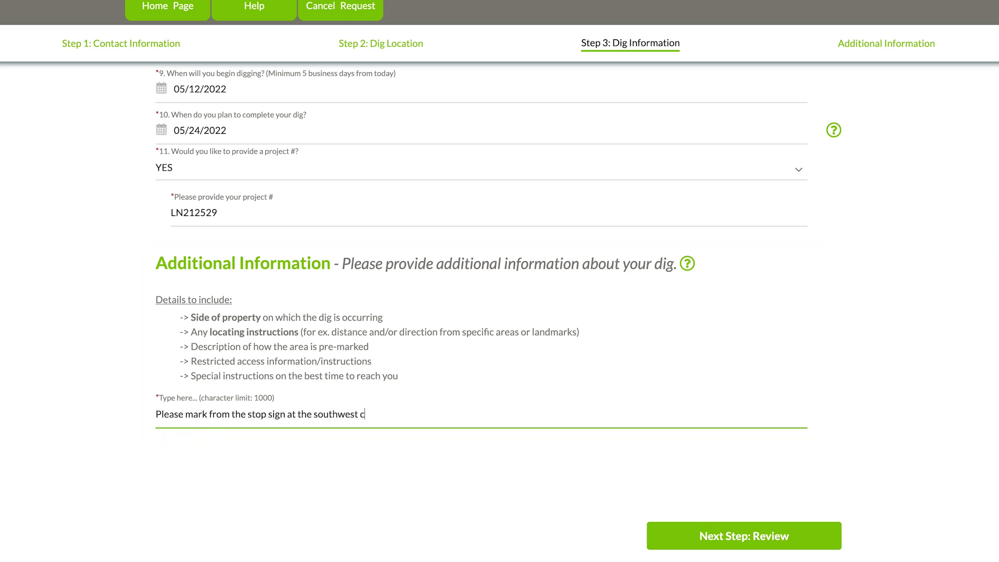
type("orner of gammage st and cheap")
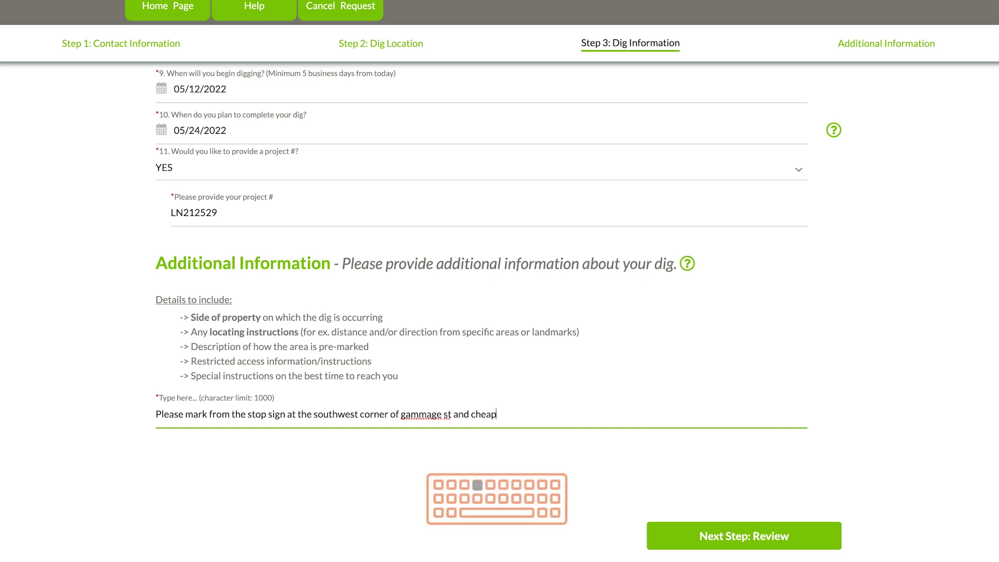
type("side st to 10m south the full width of the boule")
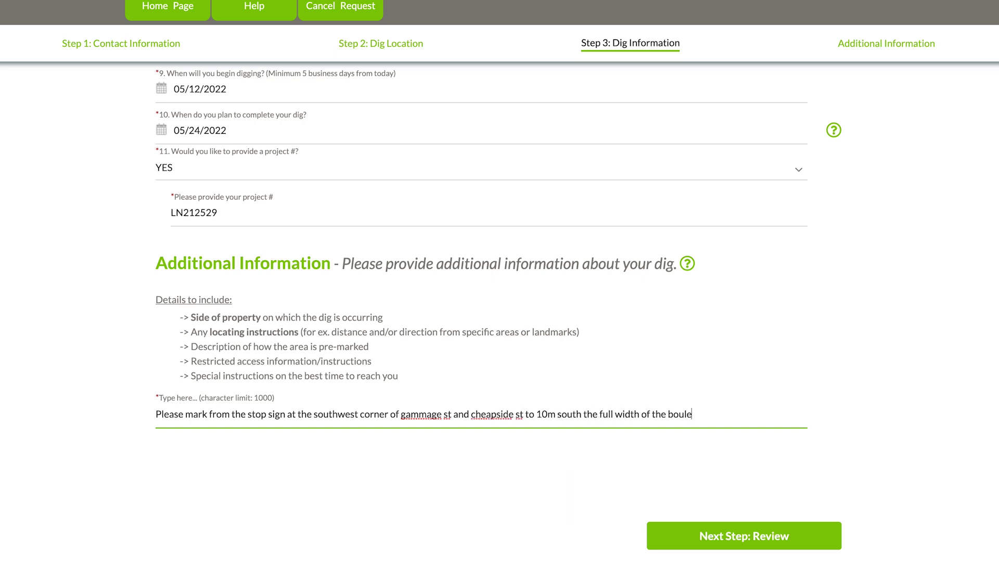
type("vard along gammage st")
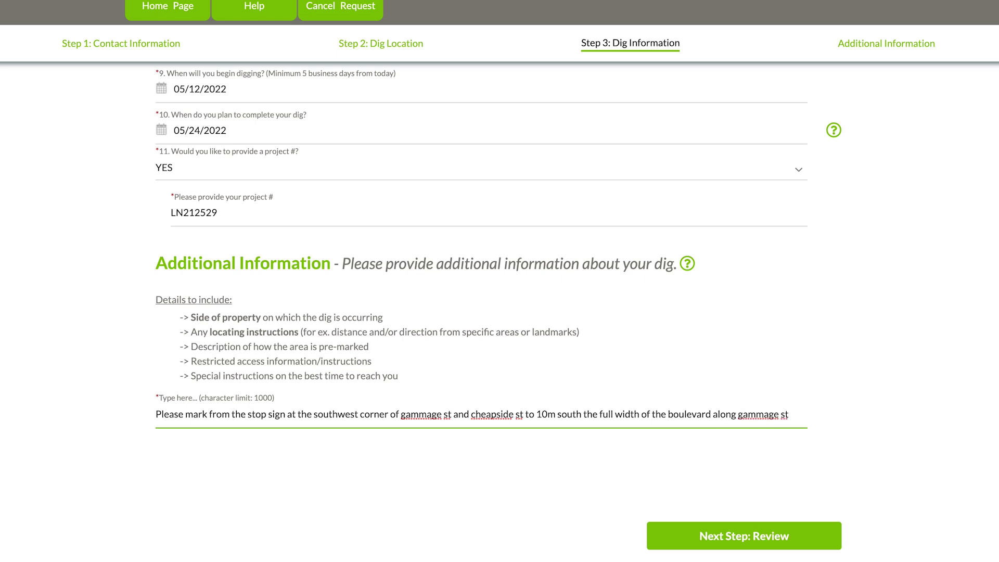